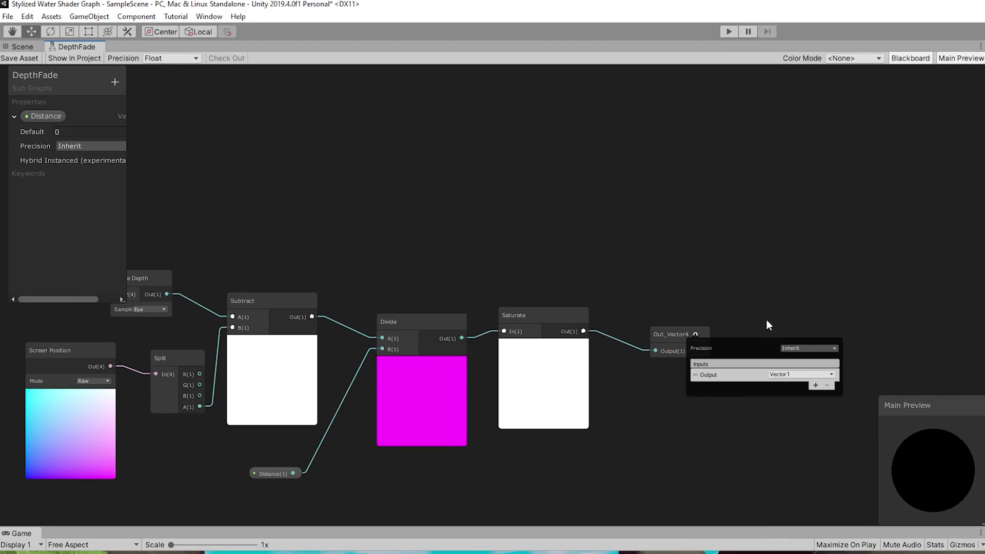
- Tidy the node layout of the DepthFade sub graph and save the asset
{"action": "left_click_drag", "start_coordinate": [660, 338], "coordinate": [644, 321]}
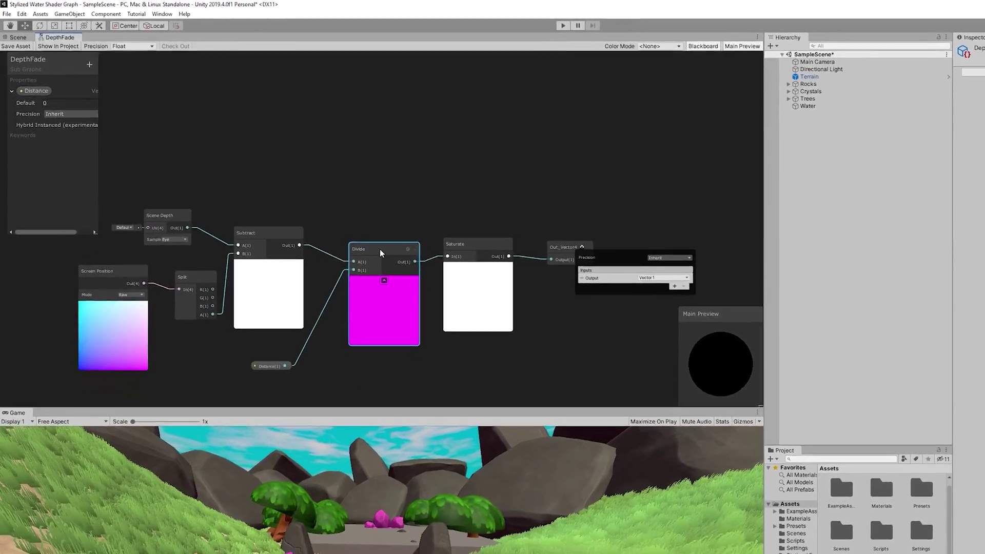
{"action": "left_click_drag", "start_coordinate": [414, 272], "coordinate": [413, 264]}
{"action": "middle_click_drag", "start_coordinate": [347, 362], "coordinate": [347, 352]}
{"action": "left_click_drag", "start_coordinate": [300, 394], "coordinate": [308, 384]}
{"action": "left_click", "coordinate": [16, 41]}
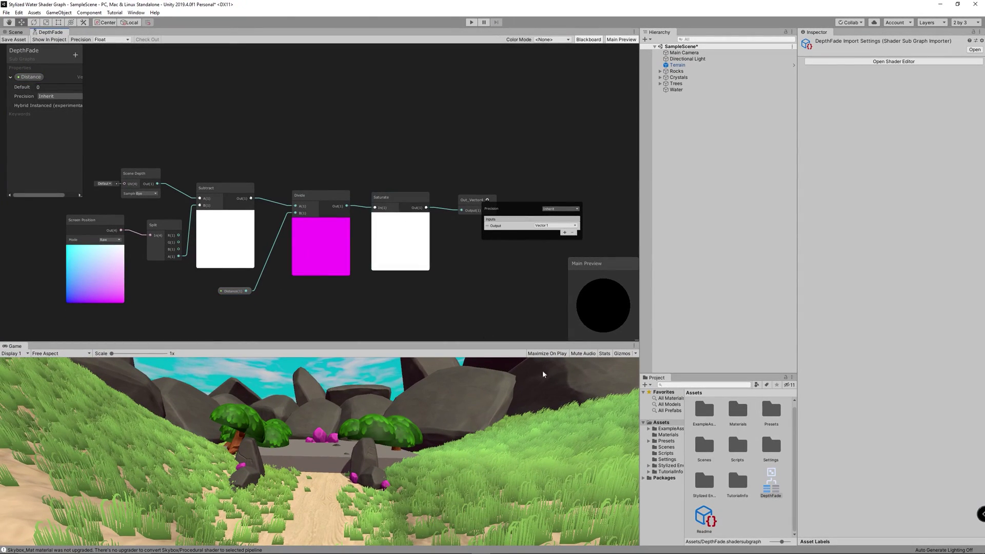
- Create an Unlit Graph named StylizedWater in the Assets folder and open it for editing
{"action": "right_click", "coordinate": [777, 521]}
{"action": "mouse_move", "coordinate": [762, 327]}
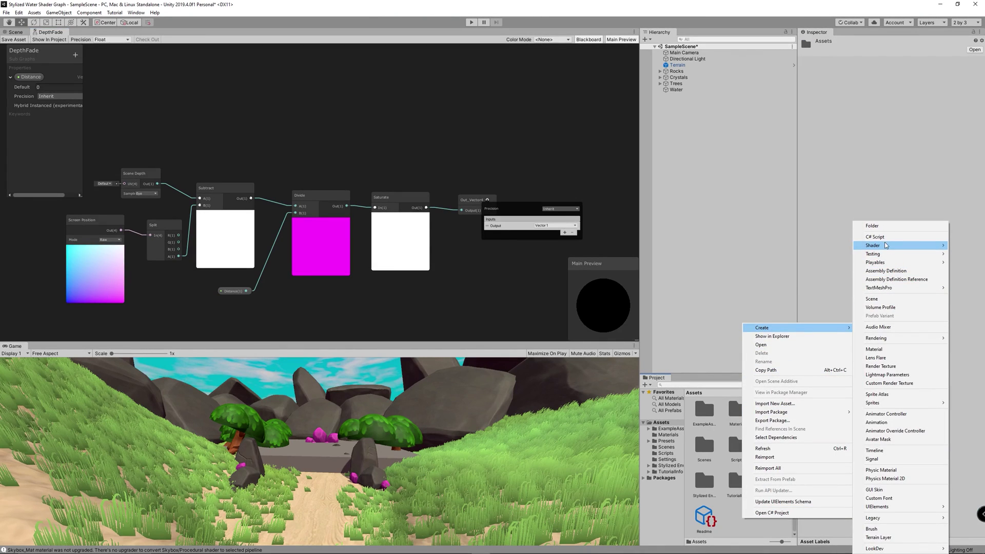
{"action": "mouse_move", "coordinate": [872, 245]}
{"action": "left_click", "coordinate": [812, 306]}
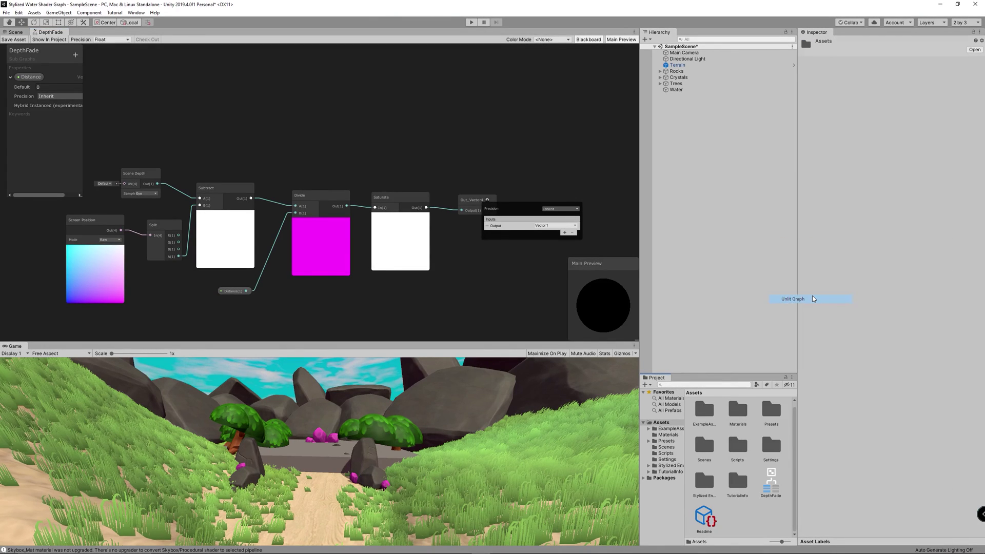
{"action": "type", "text": "StylizedWater"}
{"action": "key", "text": "Return"}
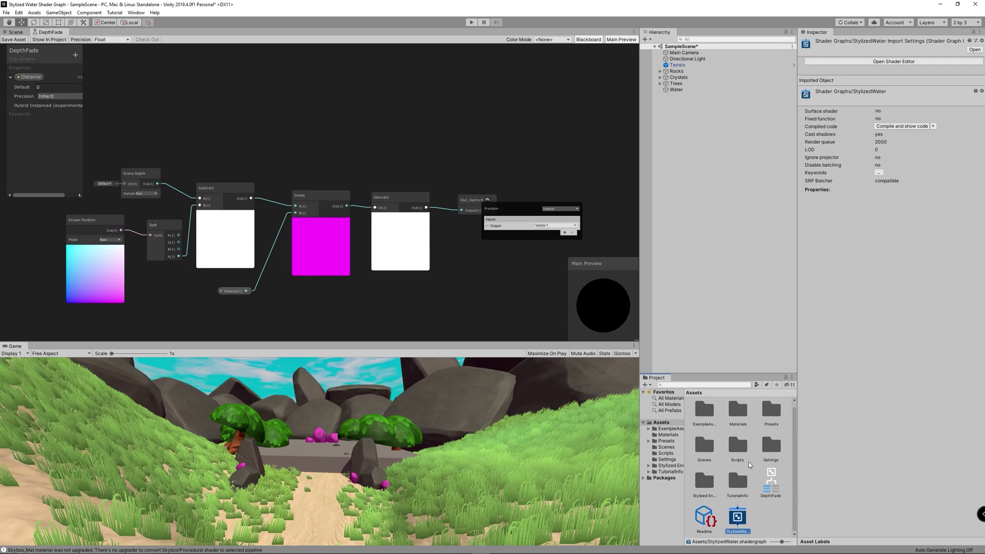
{"action": "double_click", "coordinate": [739, 519]}
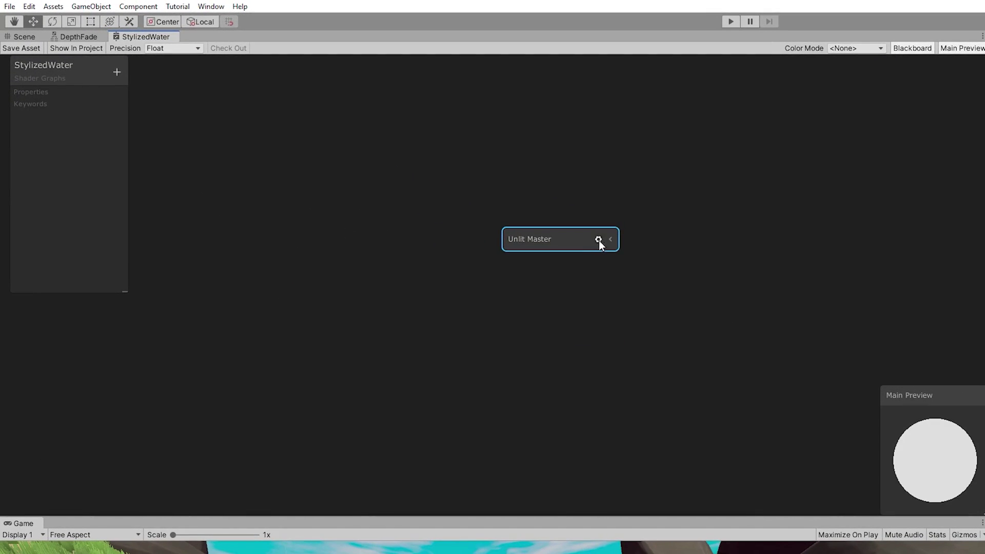
- Set the Unlit Master node's Surface option to Transparent
{"action": "left_click", "coordinate": [386, 163]}
{"action": "left_click", "coordinate": [726, 279]}
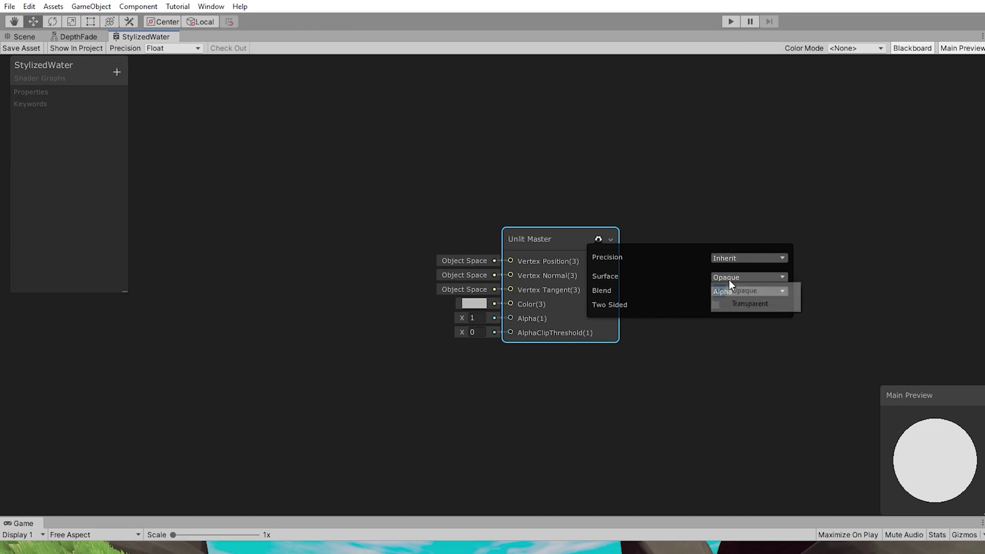
{"action": "left_click", "coordinate": [752, 303]}
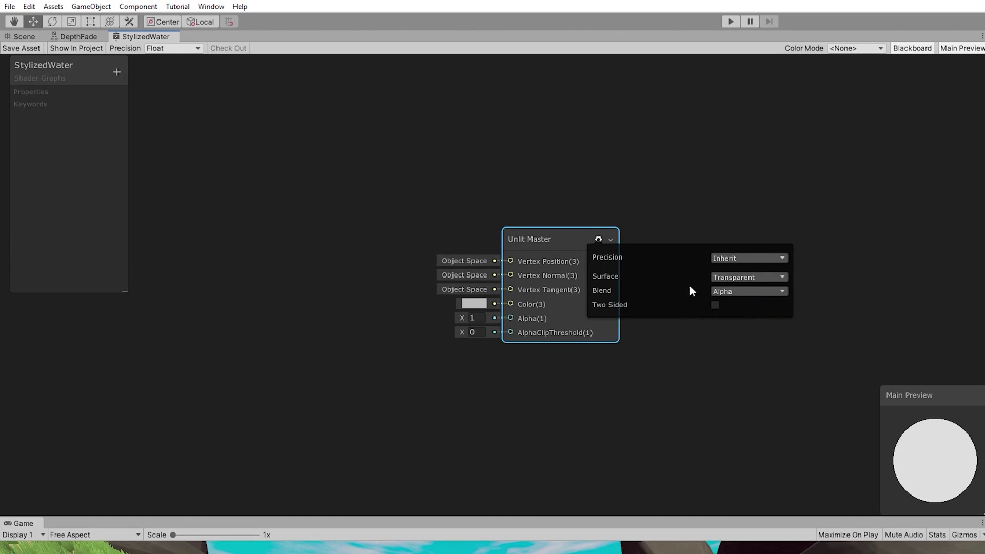
{"action": "left_click", "coordinate": [597, 239]}
- Add a DepthFade node to the StylizedWater graph, leaving space between it and the Unlit Master
{"action": "middle_click_drag", "start_coordinate": [423, 173], "coordinate": [693, 192]}
{"action": "left_click", "coordinate": [488, 247]}
{"action": "scroll", "coordinate": [488, 252], "scroll_direction": "down", "scroll_amount": 1}
{"action": "right_click", "coordinate": [488, 252]}
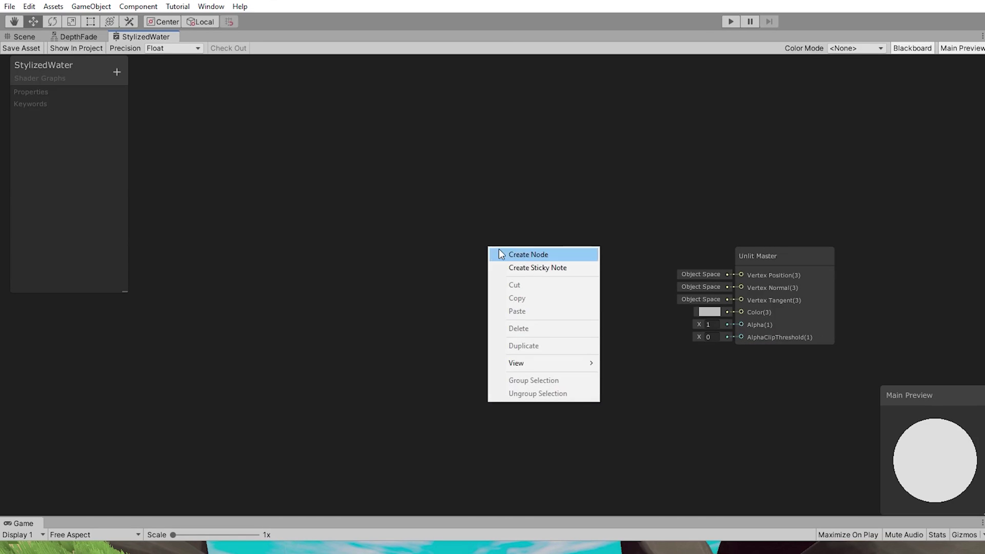
{"action": "left_click", "coordinate": [499, 254]}
{"action": "type", "text": "de"}
{"action": "key", "text": "Down"}
{"action": "key", "text": "Return"}
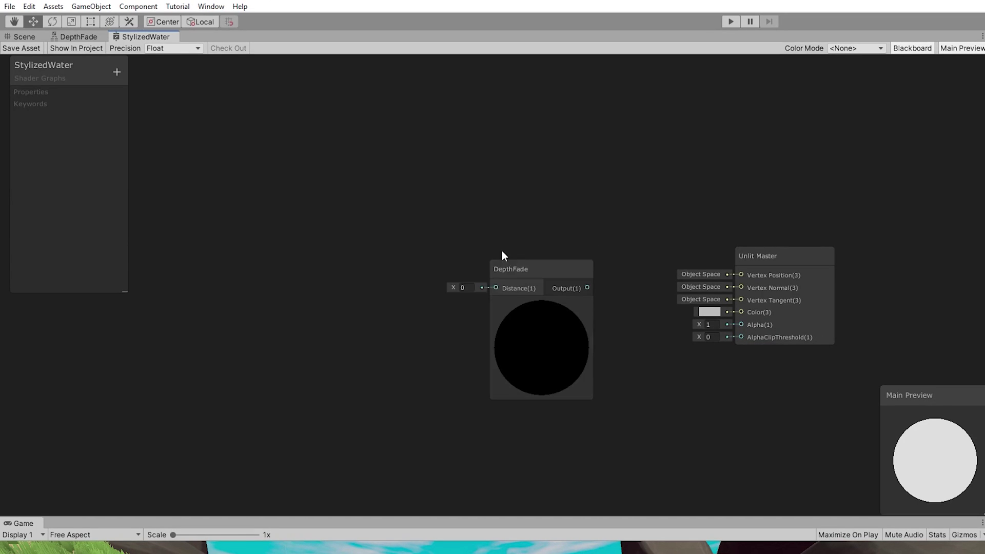
{"action": "left_click_drag", "start_coordinate": [537, 269], "coordinate": [435, 269]}
- Add a Vector1 property named WaterDepth with a default value of 10
{"action": "left_click", "coordinate": [117, 72]}
{"action": "left_click", "coordinate": [140, 86]}
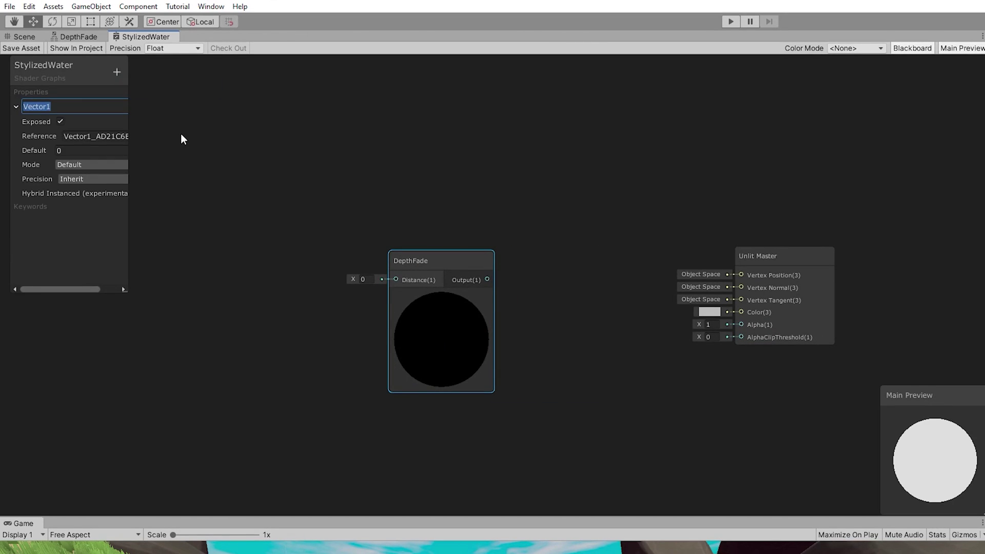
{"action": "type", "text": "WaterDepth"}
{"action": "key", "text": "Return"}
{"action": "left_click", "coordinate": [74, 152]}
{"action": "type", "text": "1"}
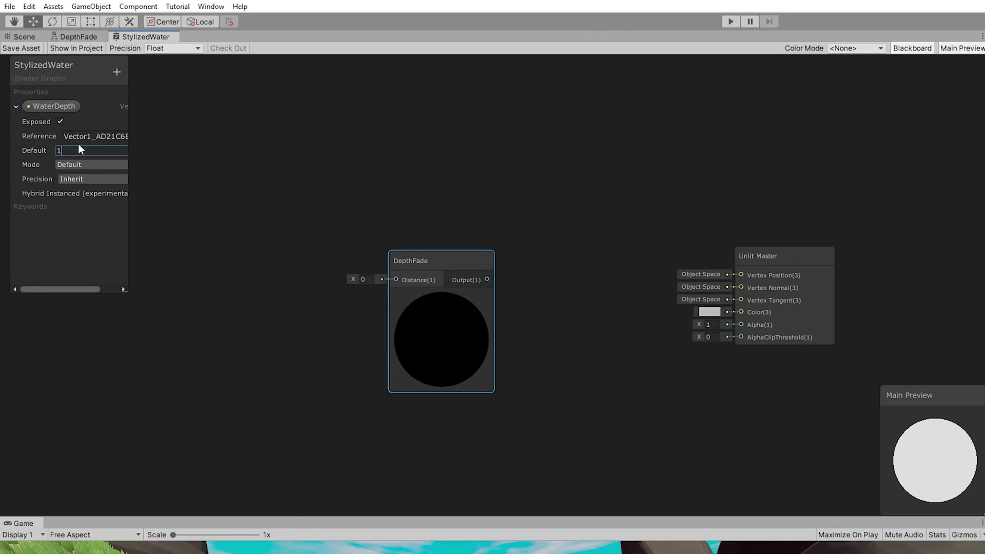
{"action": "type", "text": "0"}
- Wire the WaterDepth property through DepthFade's Distance input to the Unlit Master's Color input, and save the graph
{"action": "left_click_drag", "start_coordinate": [57, 105], "coordinate": [262, 272]}
{"action": "left_click_drag", "start_coordinate": [289, 272], "coordinate": [416, 262]}
{"action": "left_click_drag", "start_coordinate": [469, 279], "coordinate": [739, 313]}
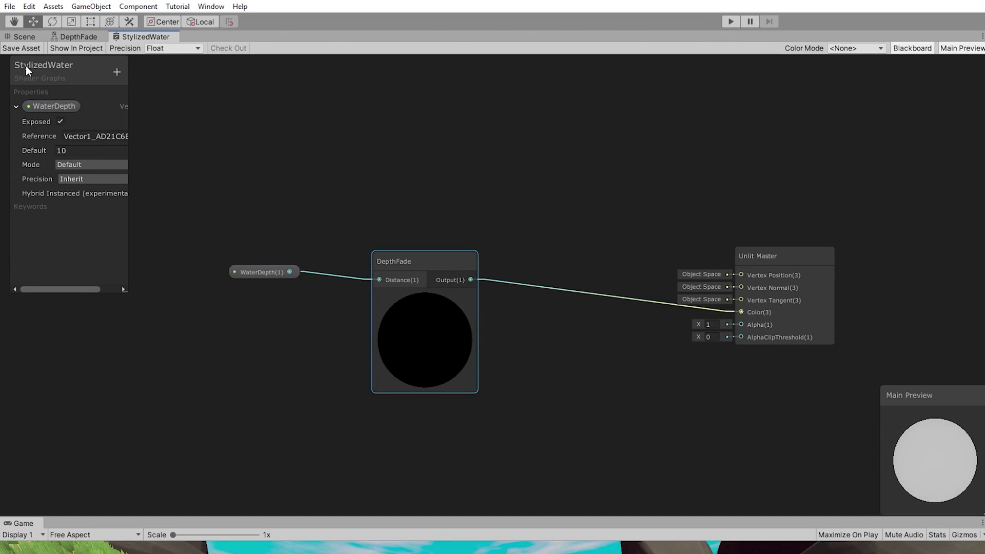
{"action": "left_click", "coordinate": [24, 38]}
{"action": "left_click", "coordinate": [144, 37]}
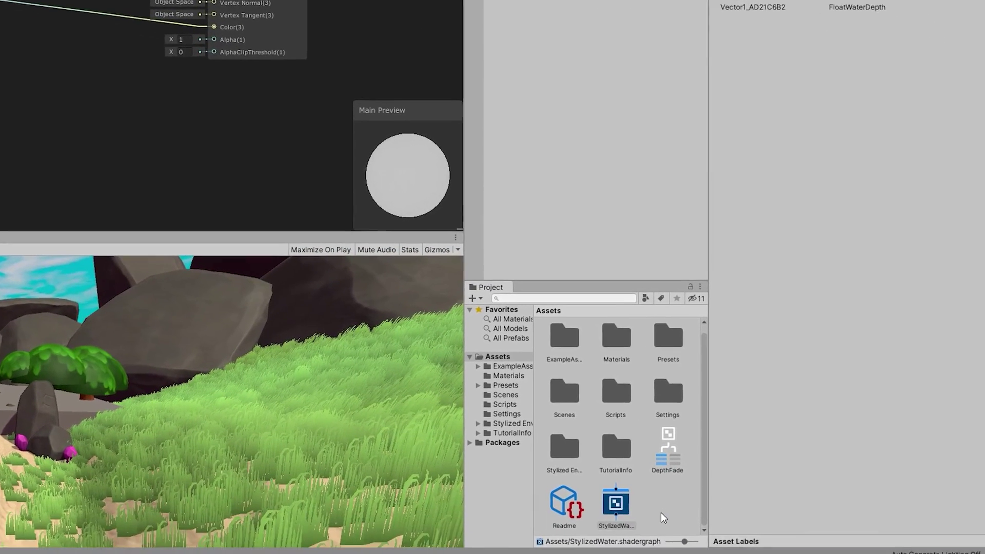
- Create a material named StylizedWater in the Assets folder and assign the StylizedWater shader graph to it
{"action": "right_click", "coordinate": [661, 513]}
{"action": "mouse_move", "coordinate": [739, 215]}
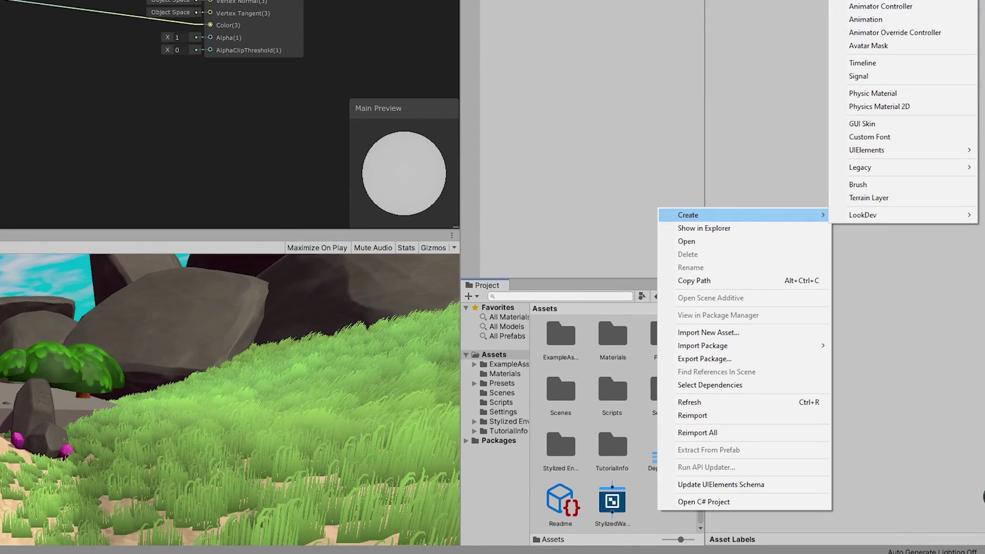
{"action": "left_click", "coordinate": [862, 1]}
{"action": "type", "text": "W"}
{"action": "type", "text": "tylizedWater"}
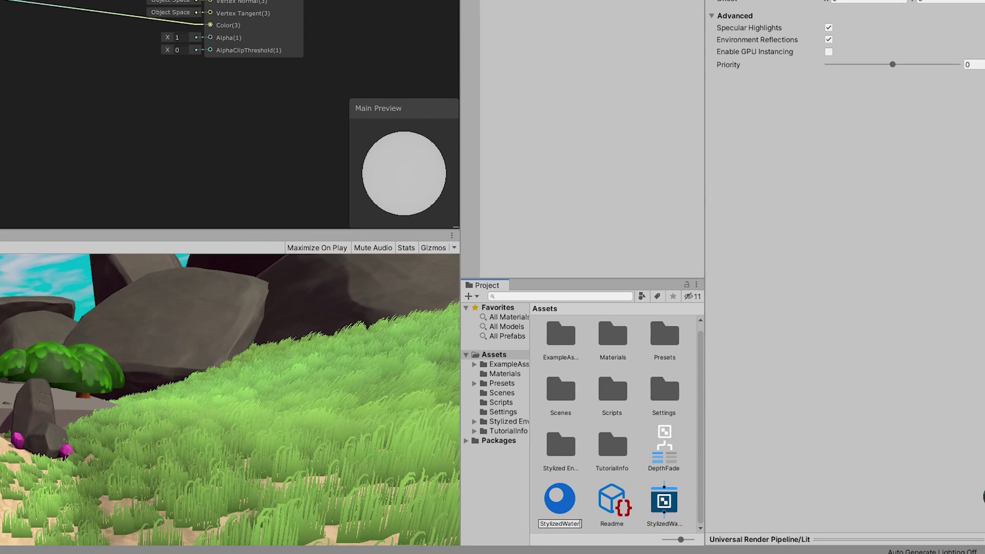
{"action": "key", "text": "Return"}
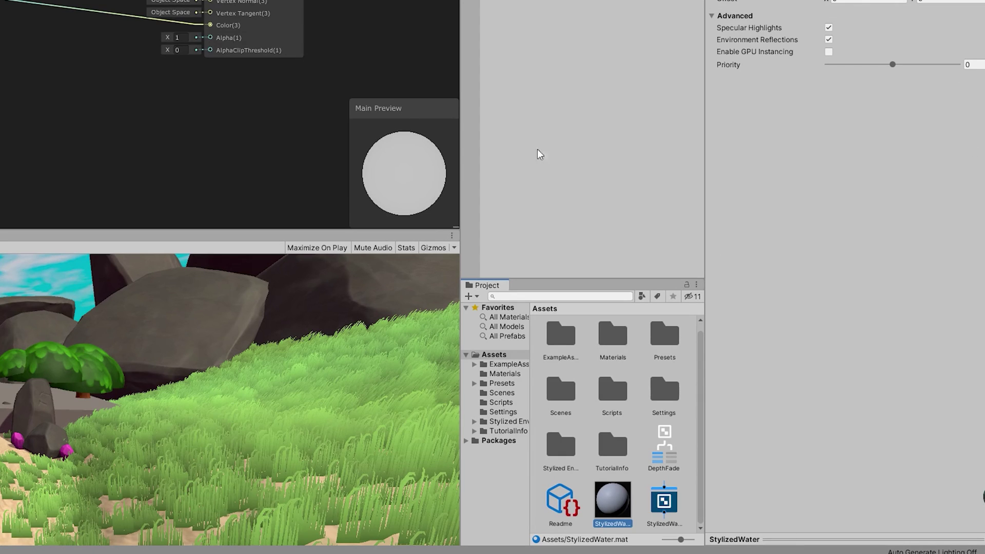
{"action": "left_click_drag", "start_coordinate": [651, 506], "coordinate": [623, 501]}
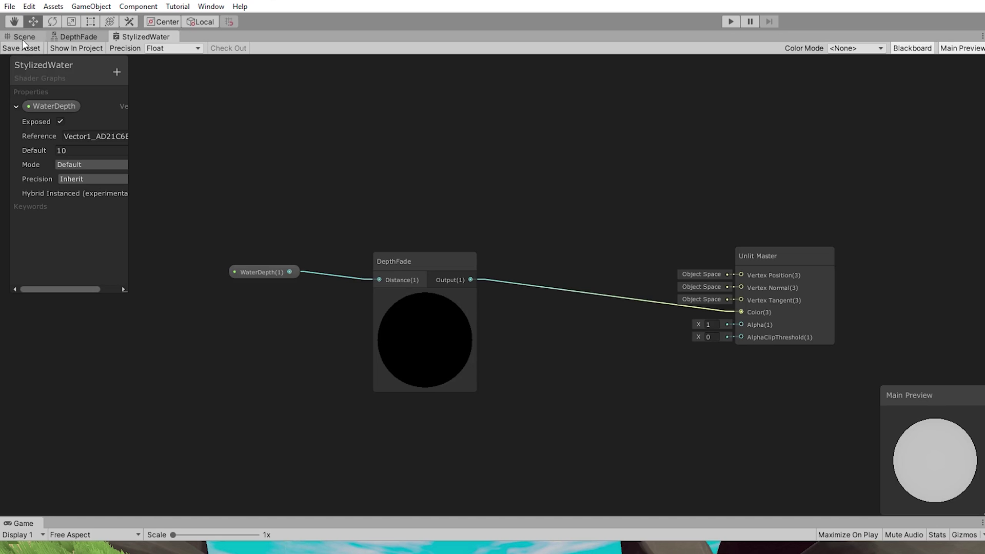
- Inspect the depth fade on the water around the rocks and crystals in the Scene view
{"action": "left_click", "coordinate": [23, 37]}
{"action": "right_click_drag", "start_coordinate": [446, 217], "coordinate": [486, 225]}
{"action": "key", "text": "d"}
{"action": "key", "text": "a"}
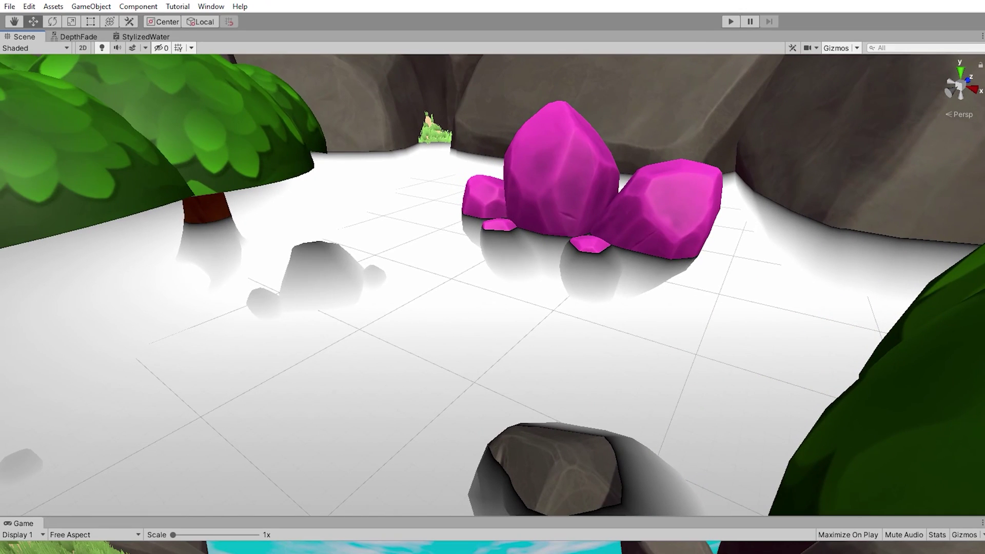
{"action": "left_click", "coordinate": [460, 226]}
{"action": "right_click_drag", "start_coordinate": [772, 299], "coordinate": [719, 293]}
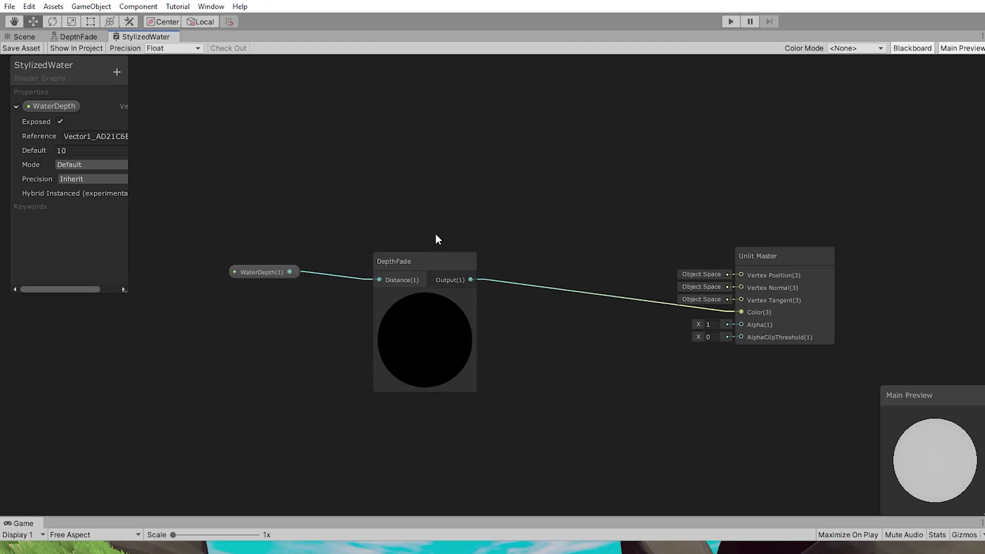
- Add a Color property named ShallowWater with a light blue default to the StylizedWater graph
{"action": "left_click", "coordinate": [117, 72]}
{"action": "left_click", "coordinate": [156, 137]}
{"action": "type", "text": "ShallowWater"}
{"action": "key", "text": "Return"}
{"action": "scroll", "coordinate": [101, 195], "scroll_direction": "down", "scroll_amount": 2}
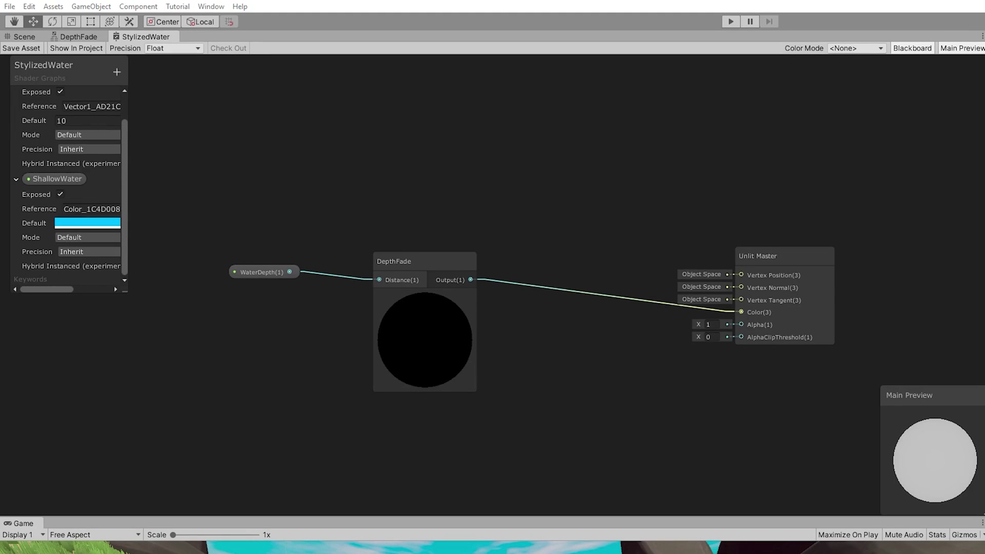
- Add a Color property named DeepWater with a dark blue default to the StylizedWater graph
{"action": "left_click", "coordinate": [117, 72]}
{"action": "left_click", "coordinate": [138, 125]}
{"action": "type", "text": "DeepWAter"}
{"action": "key", "text": "BackSpace"}
{"action": "key", "text": "BackSpace"}
{"action": "key", "text": "BackSpace"}
{"action": "key", "text": "BackSpace"}
{"action": "type", "text": "aert"}
{"action": "key", "text": "Return"}
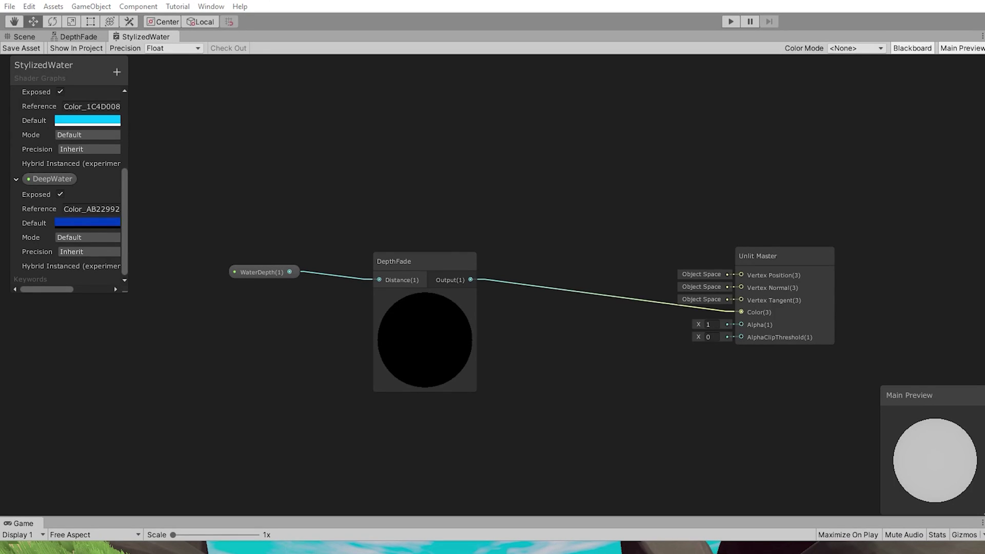
- Add a Lerp node fed by DepthFade's output at T, and connect its output to the Unlit Master's Color
{"action": "left_click_drag", "start_coordinate": [425, 268], "coordinate": [413, 267]}
{"action": "right_click", "coordinate": [529, 219]}
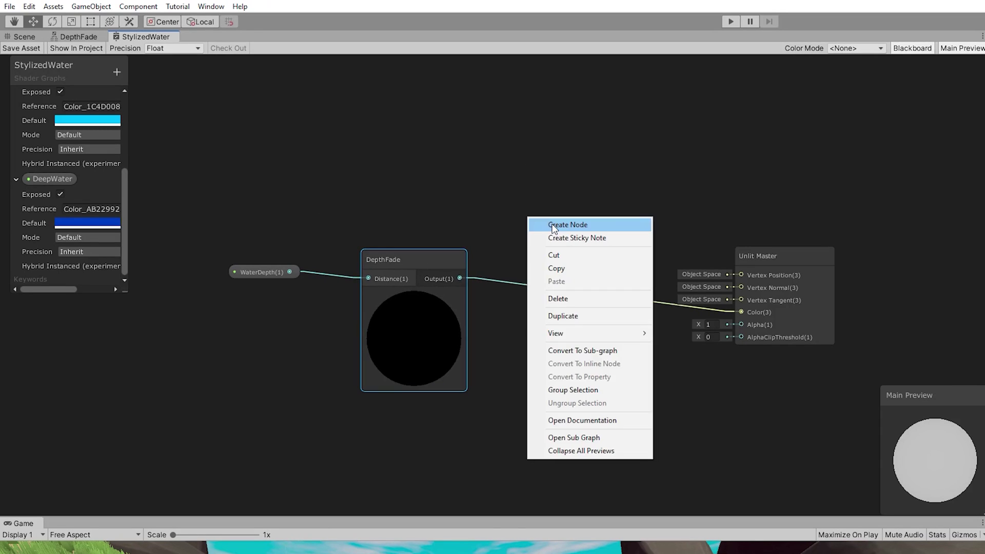
{"action": "left_click", "coordinate": [553, 227]}
{"action": "left_click", "coordinate": [667, 277]}
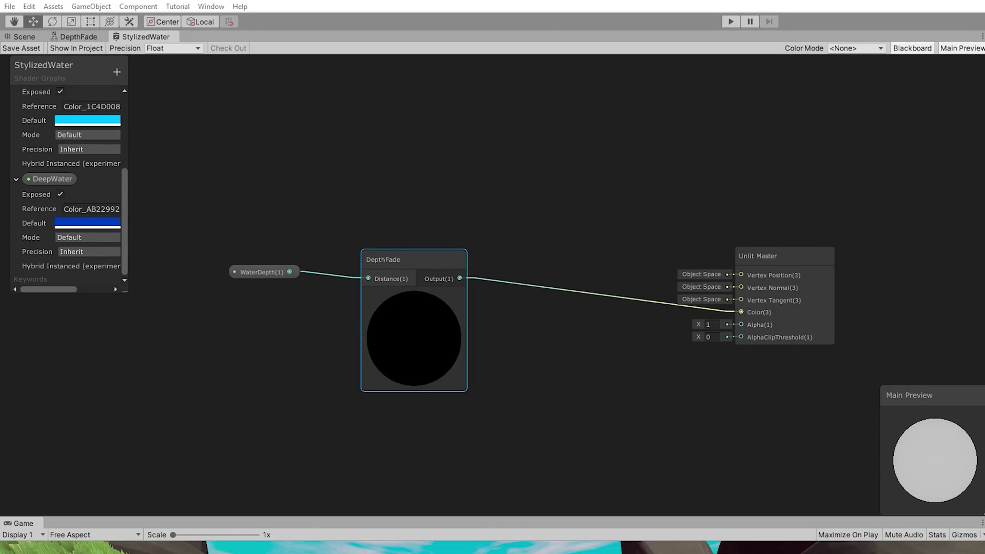
{"action": "right_click", "coordinate": [574, 224]}
{"action": "left_click", "coordinate": [611, 233]}
{"action": "type", "text": "lerp"}
{"action": "key", "text": "Return"}
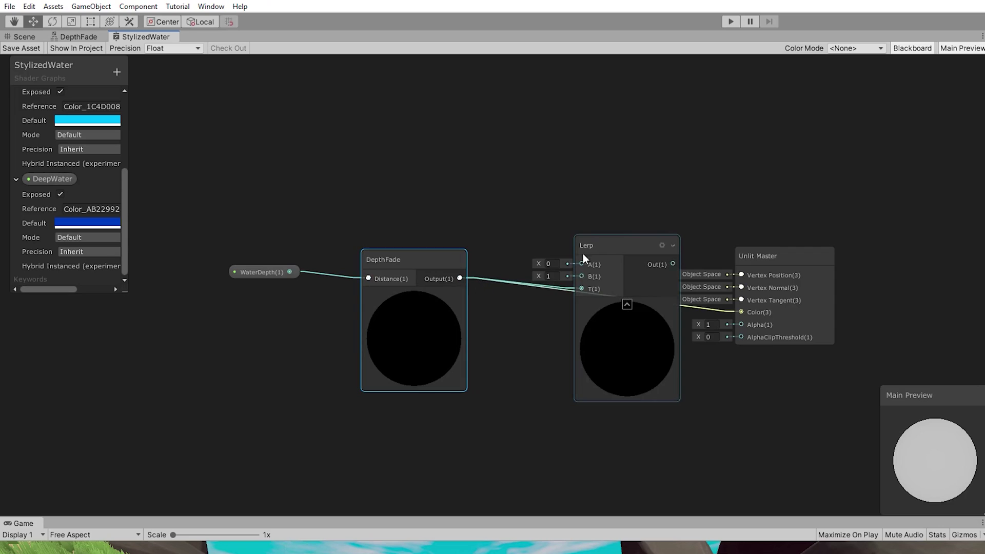
{"action": "left_click_drag", "start_coordinate": [639, 262], "coordinate": [737, 312]}
{"action": "mouse_move", "coordinate": [550, 242]}
{"action": "left_mouse_down"}
{"action": "mouse_move", "coordinate": [560, 233]}
{"action": "mouse_move", "coordinate": [563, 260]}
{"action": "mouse_move", "coordinate": [564, 235]}
{"action": "left_mouse_up"}
- Place the ShallowWater and DeepWater properties in the graph and connect them to the Lerp node's A and B inputs
{"action": "scroll", "coordinate": [43, 102], "scroll_direction": "up", "scroll_amount": 3}
{"action": "left_click_drag", "start_coordinate": [49, 150], "coordinate": [401, 183]}
{"action": "left_click_drag", "start_coordinate": [467, 190], "coordinate": [562, 255]}
{"action": "left_click_drag", "start_coordinate": [51, 251], "coordinate": [560, 267]}
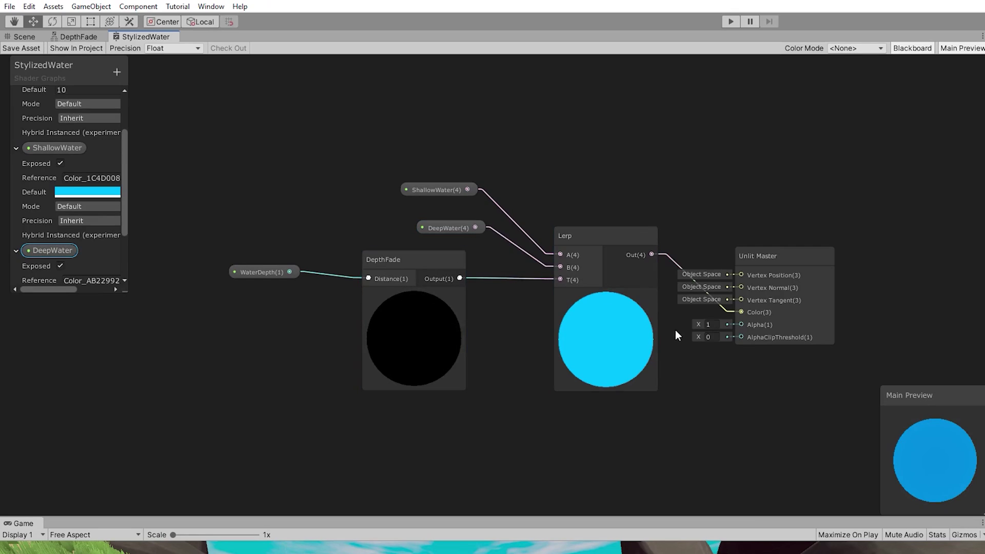
- Shift the hue of the ShallowWater color on the Water object's material slightly toward turquoise
{"action": "left_click", "coordinate": [24, 36]}
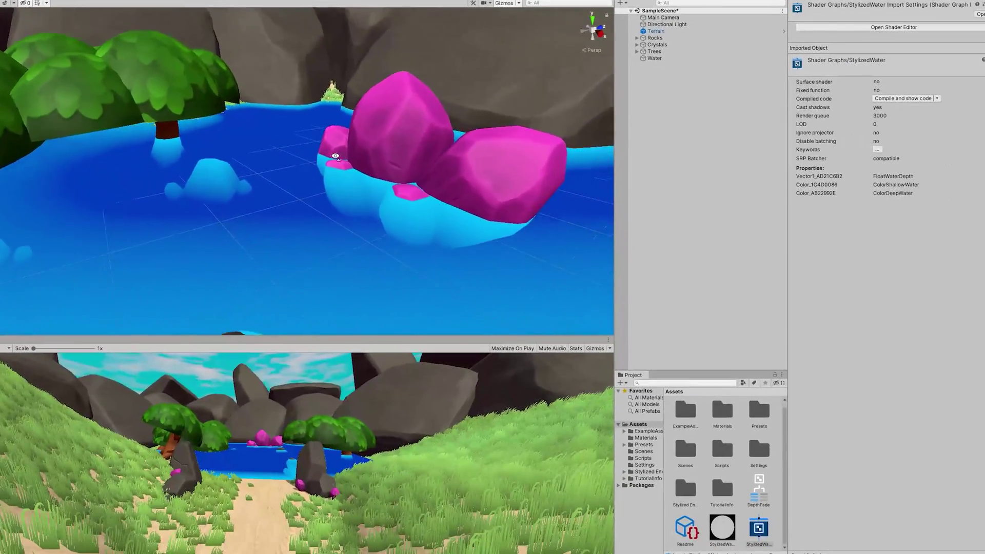
{"action": "right_click_drag", "start_coordinate": [336, 155], "coordinate": [441, 161]}
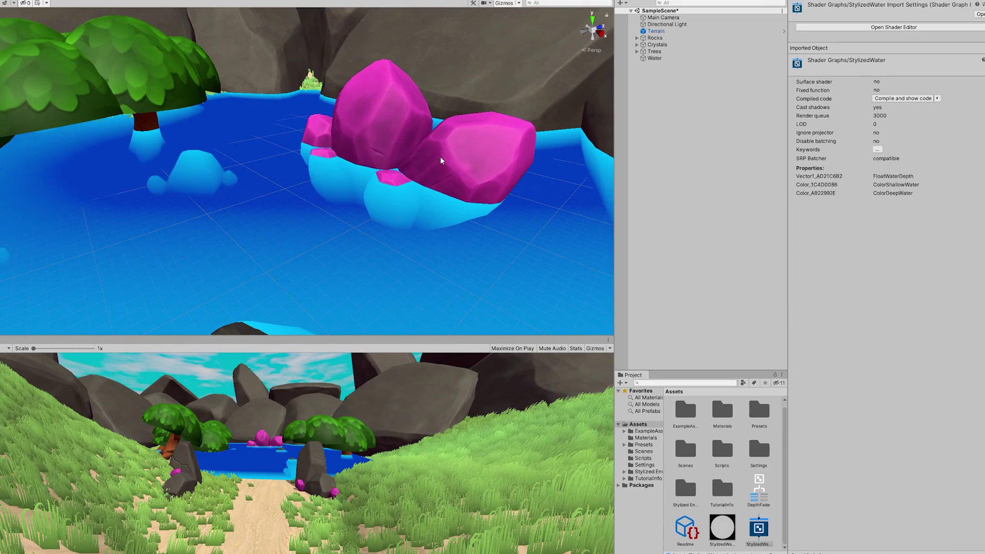
{"action": "left_click", "coordinate": [656, 58]}
{"action": "left_click", "coordinate": [974, 314]}
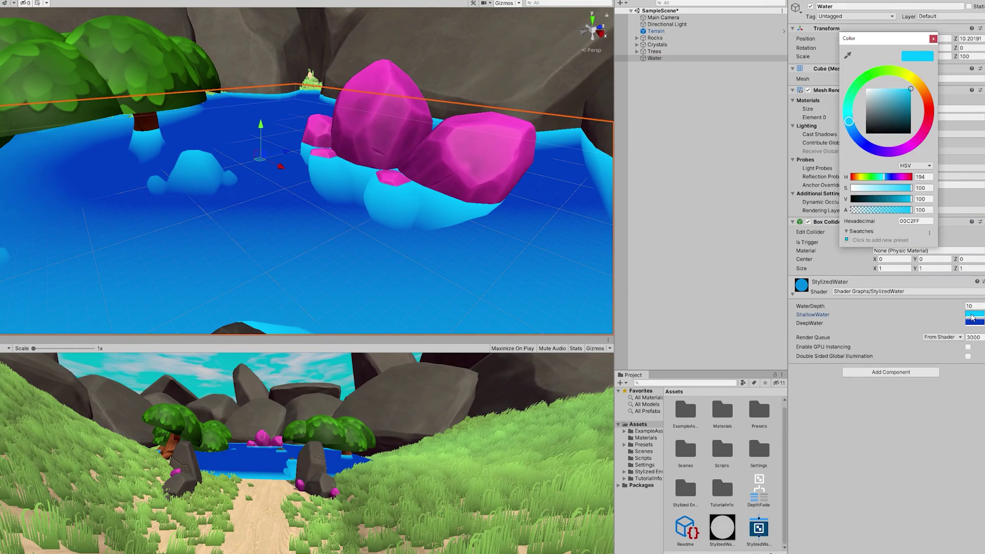
{"action": "mouse_move", "coordinate": [850, 122]}
{"action": "left_mouse_down"}
{"action": "mouse_move", "coordinate": [862, 82]}
{"action": "mouse_move", "coordinate": [860, 118]}
{"action": "mouse_move", "coordinate": [847, 97]}
{"action": "mouse_move", "coordinate": [905, 73]}
{"action": "mouse_move", "coordinate": [930, 101]}
{"action": "mouse_move", "coordinate": [908, 76]}
{"action": "mouse_move", "coordinate": [858, 84]}
{"action": "mouse_move", "coordinate": [848, 114]}
{"action": "left_mouse_up"}
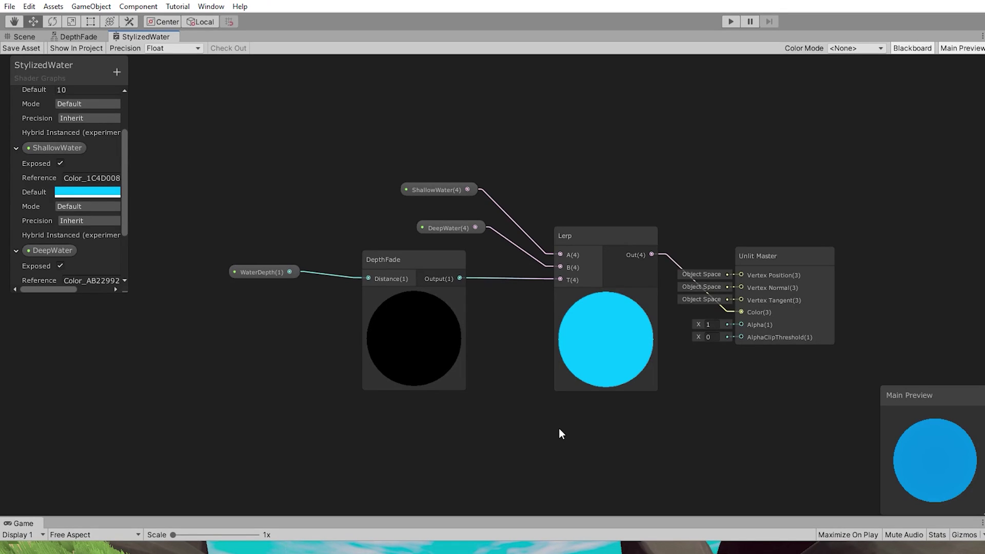
- Move the depth and color nodes together farther away from the Unlit Master node
{"action": "left_click_drag", "start_coordinate": [236, 132], "coordinate": [561, 397]}
{"action": "left_click_drag", "start_coordinate": [604, 364], "coordinate": [473, 408]}
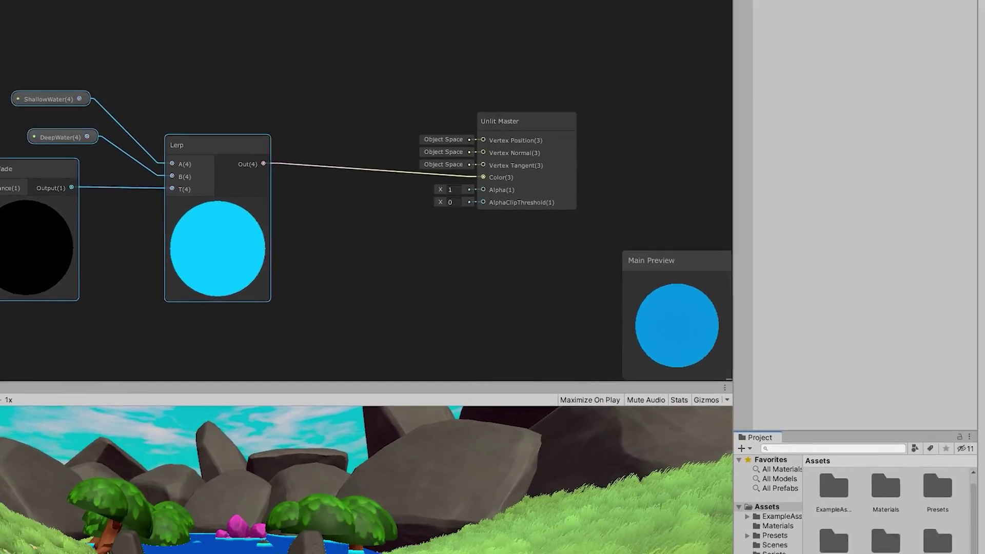
- Create a Sub Graph named Movement in the Assets folder
{"action": "right_click", "coordinate": [695, 493]}
{"action": "mouse_move", "coordinate": [758, 198]}
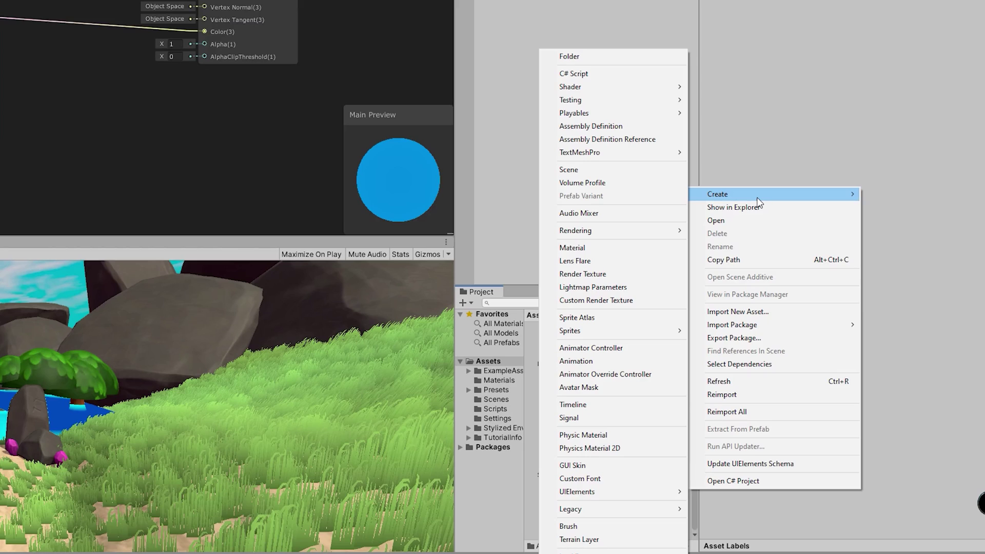
{"action": "mouse_move", "coordinate": [620, 88]}
{"action": "left_click", "coordinate": [741, 202]}
{"action": "type", "text": "Movement"}
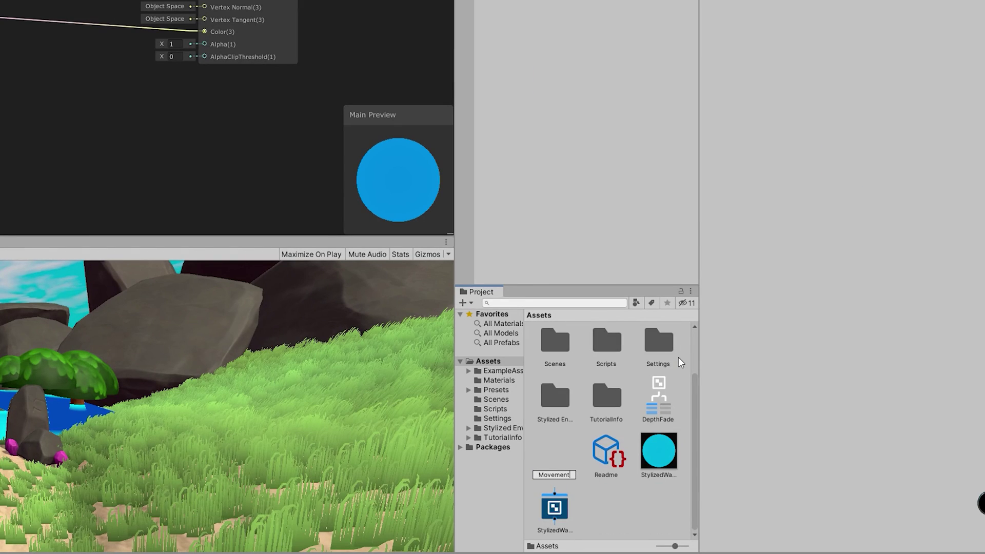
{"action": "key", "text": "Return"}
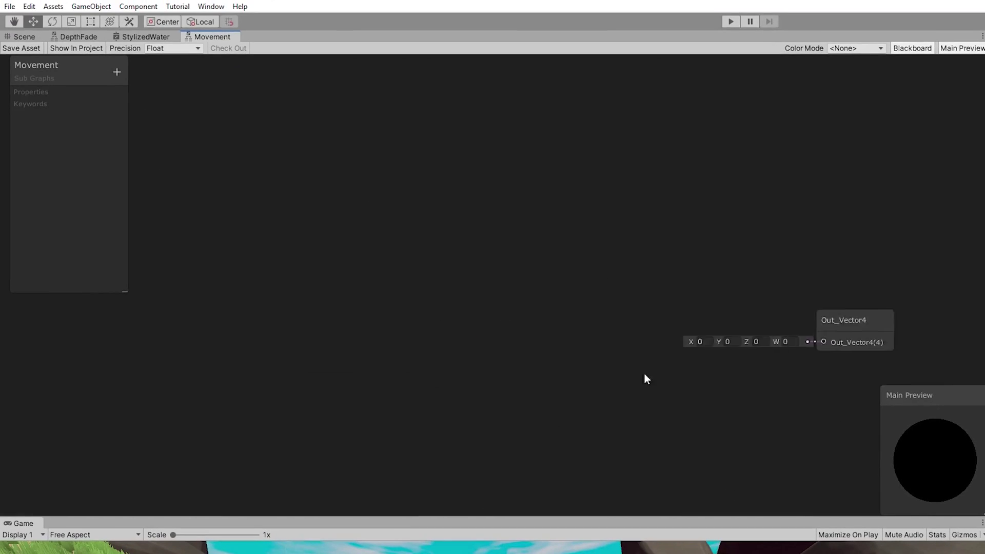
- Add a Time node to the Movement sub graph
{"action": "right_click", "coordinate": [337, 259]}
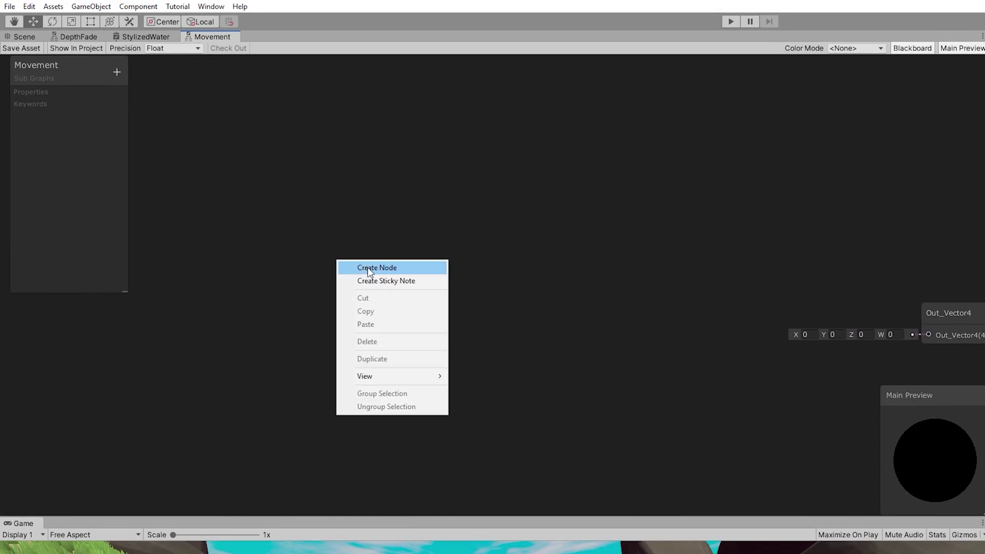
{"action": "left_click", "coordinate": [370, 267]}
{"action": "type", "text": "time"}
{"action": "key", "text": "Return"}
- Create a Vector1 property named Speed and place it in the graph below the Time node
{"action": "left_click", "coordinate": [117, 72]}
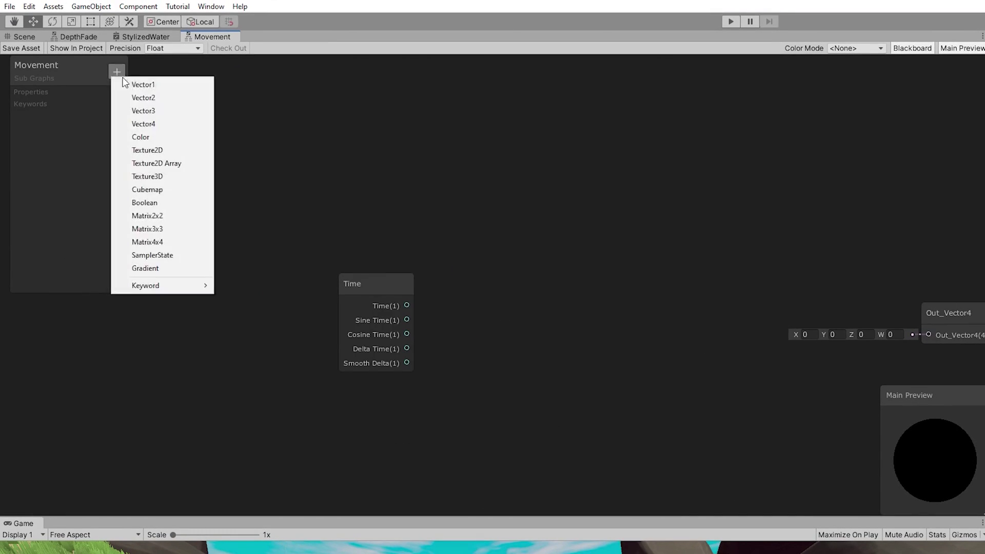
{"action": "left_click", "coordinate": [162, 74]}
{"action": "type", "text": "Speed"}
{"action": "key", "text": "Return"}
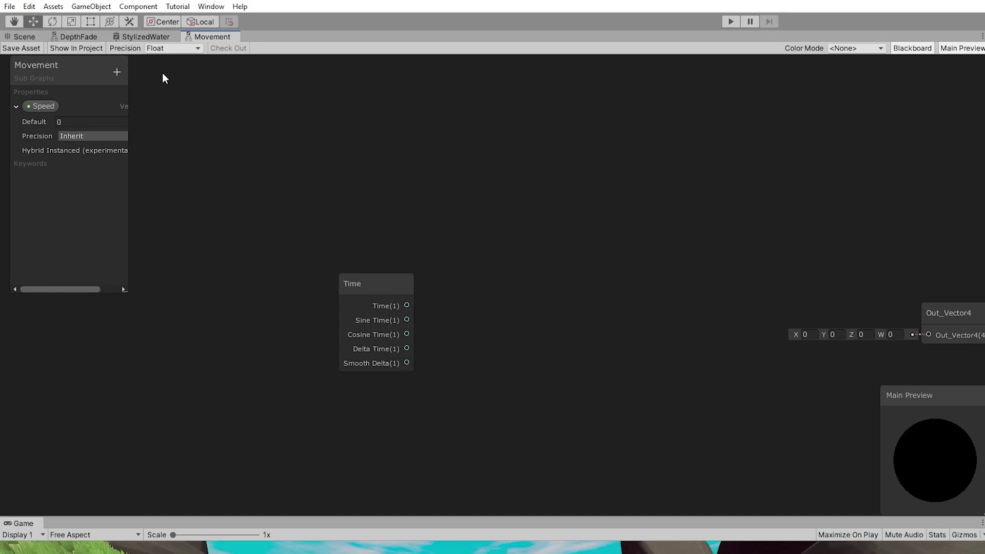
{"action": "left_click_drag", "start_coordinate": [40, 106], "coordinate": [476, 374]}
- Add a Multiply node and connect the Time output to input A and Speed to input B
{"action": "right_click", "coordinate": [489, 316]}
{"action": "left_click", "coordinate": [531, 324]}
{"action": "type", "text": "multiply"}
{"action": "key", "text": "Return"}
{"action": "left_click_drag", "start_coordinate": [407, 306], "coordinate": [478, 298]}
- Add a Tiling And Offset node beyond the Multiply node and connect the Multiply output to its Offset input
{"action": "right_click", "coordinate": [636, 264]}
{"action": "left_click", "coordinate": [669, 269]}
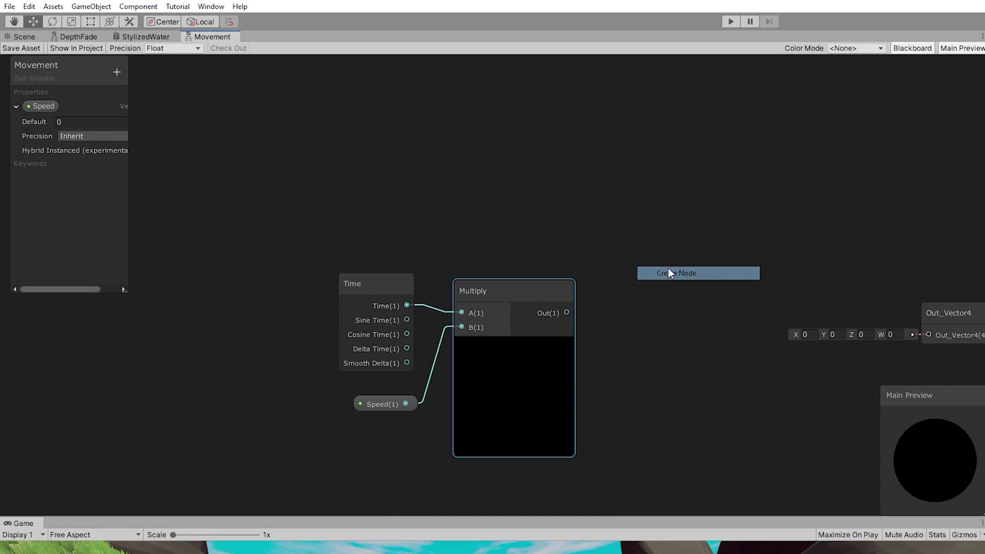
{"action": "type", "text": "til"}
{"action": "key", "text": "Return"}
{"action": "left_click_drag", "start_coordinate": [640, 296], "coordinate": [645, 268]}
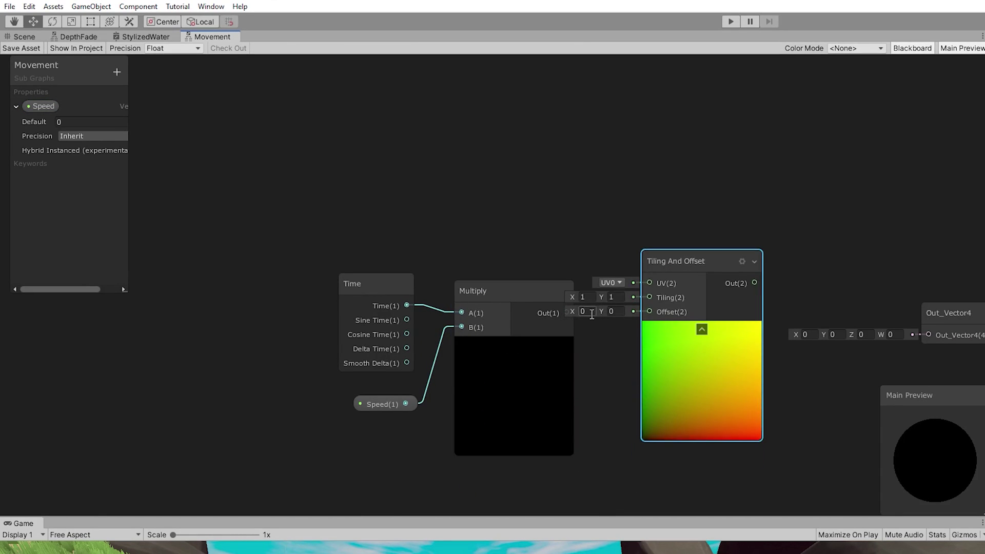
{"action": "left_click_drag", "start_coordinate": [567, 312], "coordinate": [650, 311]}
{"action": "left_click_drag", "start_coordinate": [675, 265], "coordinate": [674, 229]}
- Create a Vector1 property named Scale, place it in the graph and connect it to the Tiling input of Tiling And Offset
{"action": "left_click", "coordinate": [117, 72]}
{"action": "left_click", "coordinate": [151, 78]}
{"action": "type", "text": "Scale"}
{"action": "key", "text": "Return"}
{"action": "left_click_drag", "start_coordinate": [50, 164], "coordinate": [649, 262]}
- Move the sub graph's output node level with Tiling And Offset and connect the Tiling And Offset output to it
{"action": "middle_click_drag", "start_coordinate": [803, 184], "coordinate": [664, 176]}
{"action": "left_click_drag", "start_coordinate": [802, 307], "coordinate": [797, 272]}
{"action": "left_click_drag", "start_coordinate": [617, 239], "coordinate": [742, 230]}
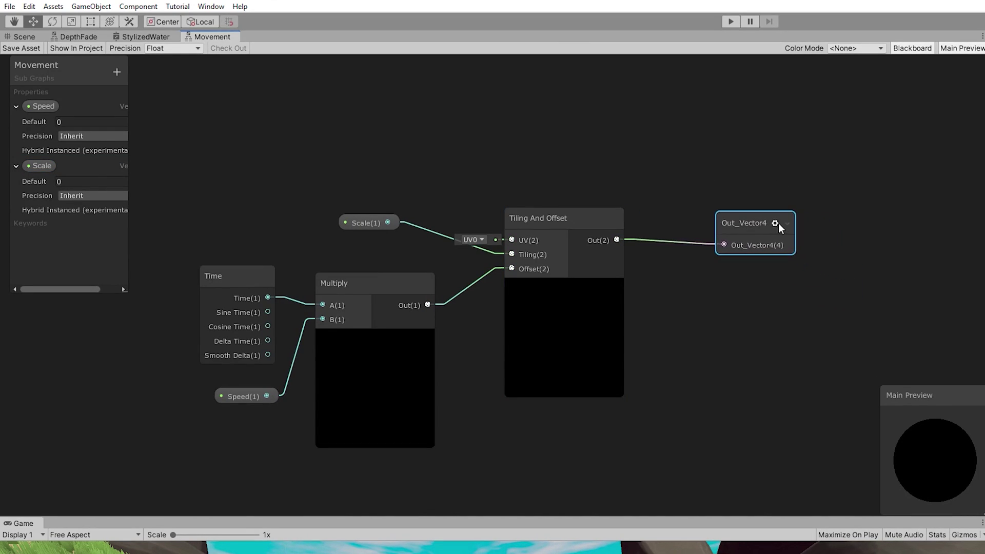
- Rename the sub graph's Out_Vector4 slot to Output and change its vector type
{"action": "left_click", "coordinate": [774, 224]}
{"action": "double_click", "coordinate": [850, 276]}
{"action": "type", "text": "Outp"}
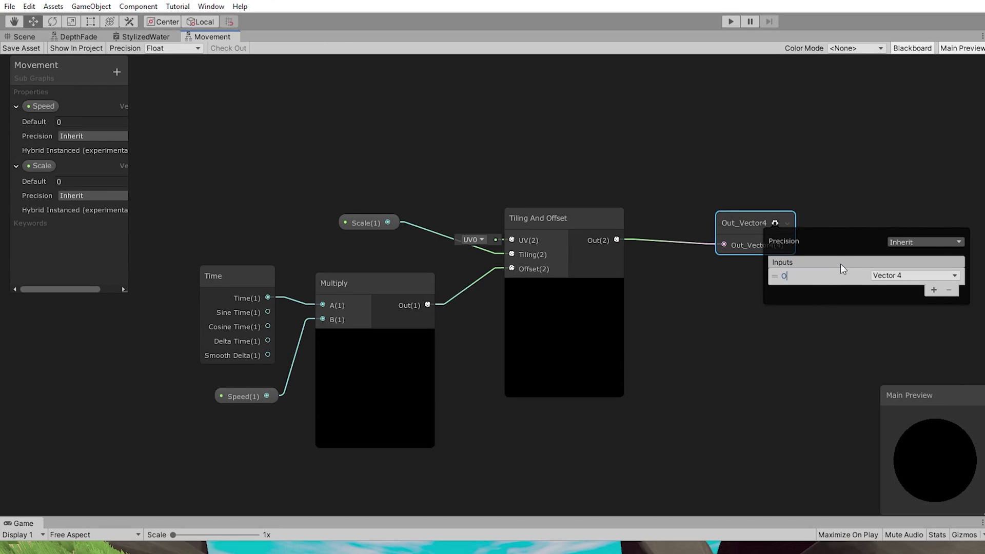
{"action": "type", "text": "utp"}
{"action": "key", "text": "Return"}
{"action": "left_click", "coordinate": [938, 278]}
{"action": "left_click", "coordinate": [924, 432]}
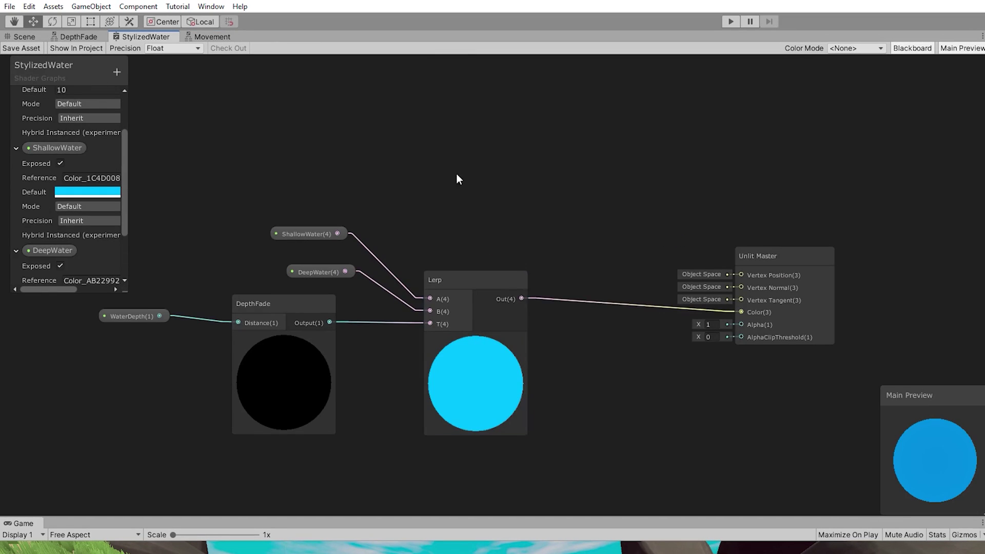
- Bring the empty area above the existing nodes of the StylizedWater graph into view
{"action": "middle_click_drag", "start_coordinate": [319, 117], "coordinate": [506, 226]}
{"action": "scroll", "coordinate": [506, 227], "scroll_direction": "down", "scroll_amount": 2}
{"action": "scroll", "coordinate": [506, 226], "scroll_direction": "down", "scroll_amount": 1}
{"action": "middle_click_drag", "start_coordinate": [456, 178], "coordinate": [496, 240]}
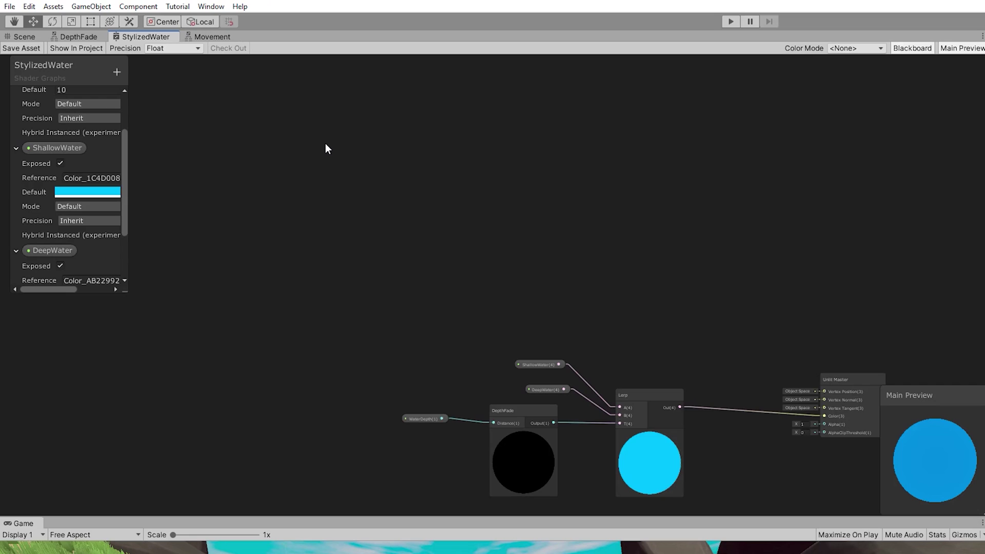